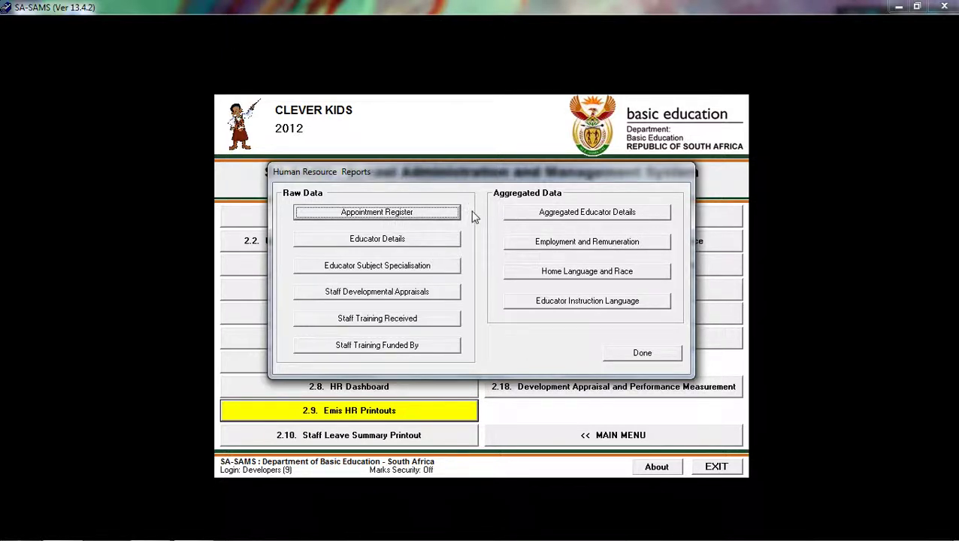
# - Preview the Appointment Register report on landscape A4 at 150% zoom, and close the report and the Human Resource Reports dialog
pyautogui.click(423, 214)
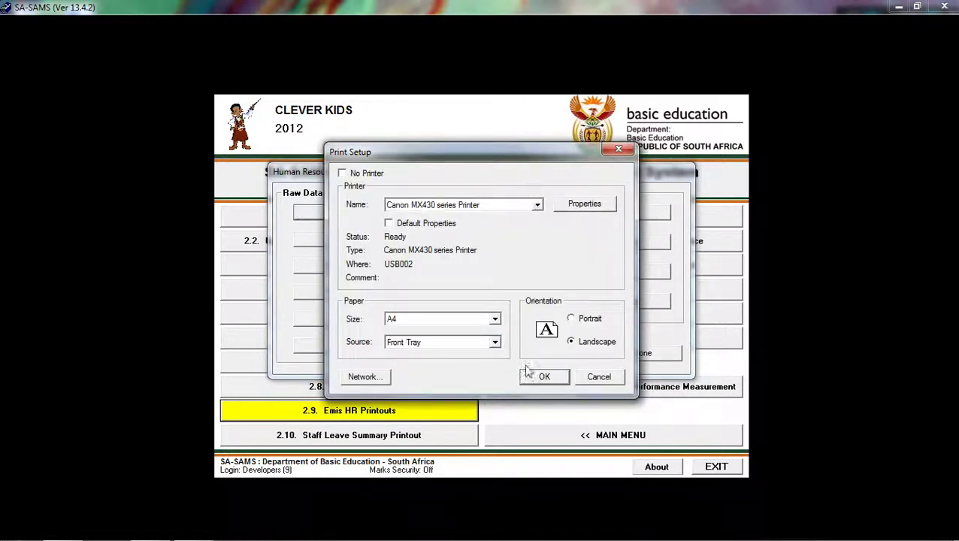
pyautogui.click(544, 378)
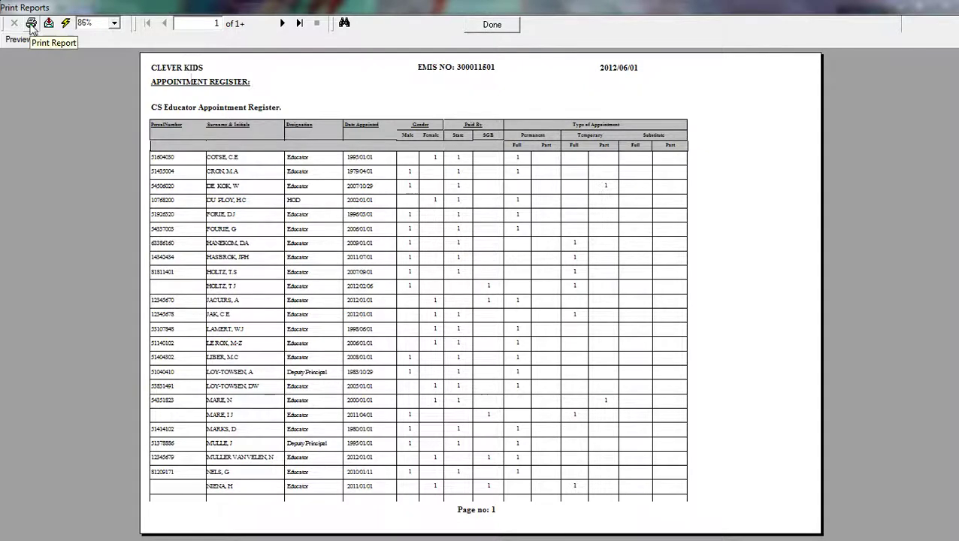
pyautogui.click(116, 25)
pyautogui.click(94, 82)
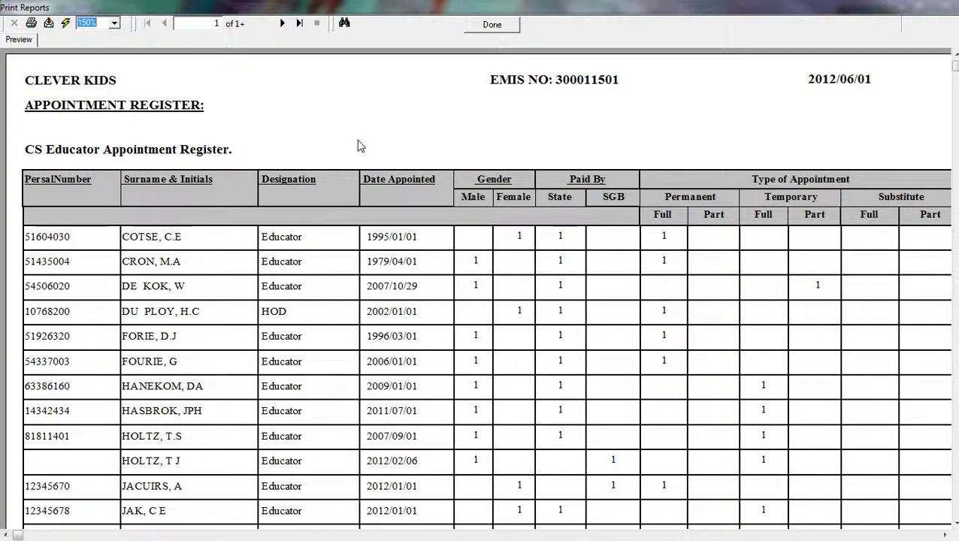
pyautogui.click(470, 27)
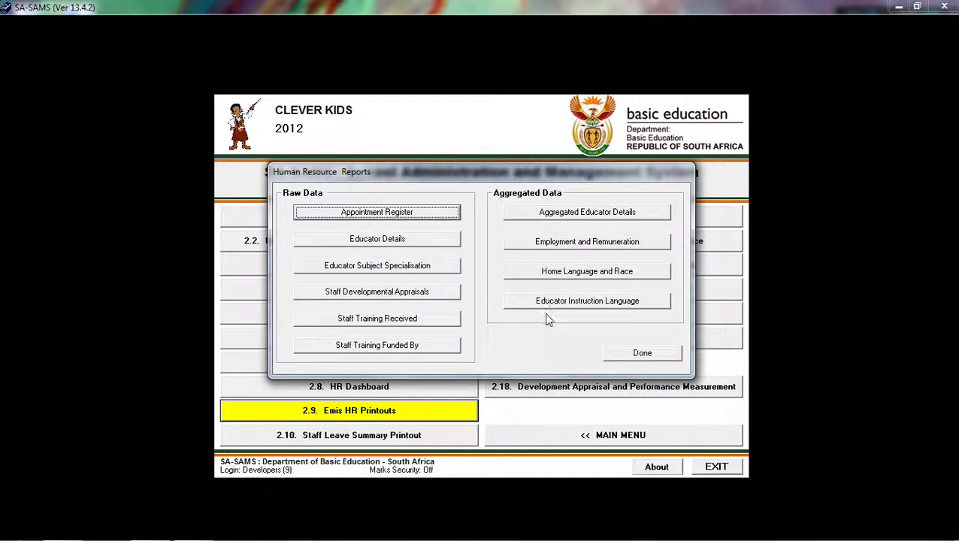
pyautogui.click(623, 361)
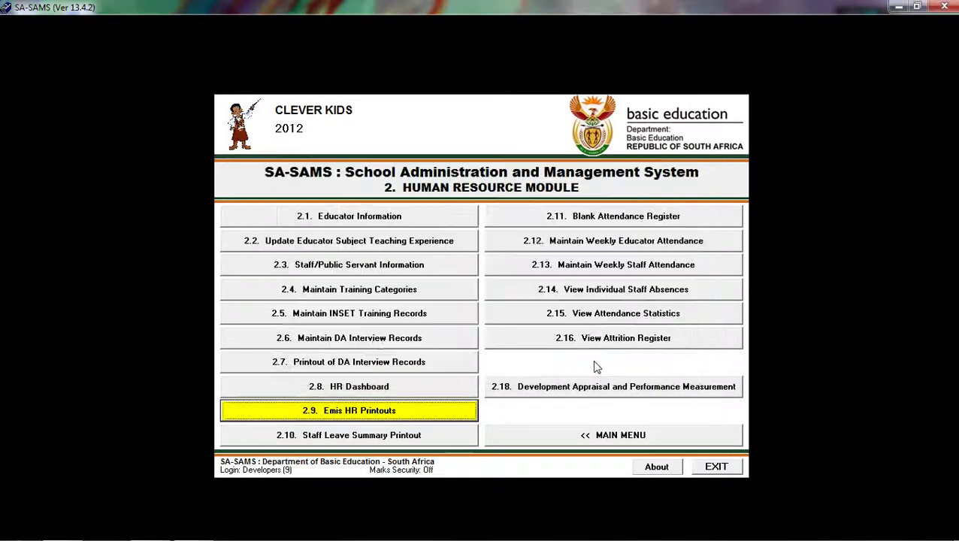
# - Open the Staff Leave Summary Printout options and select educators of all statuses, filtered to those paid by State
pyautogui.click(436, 437)
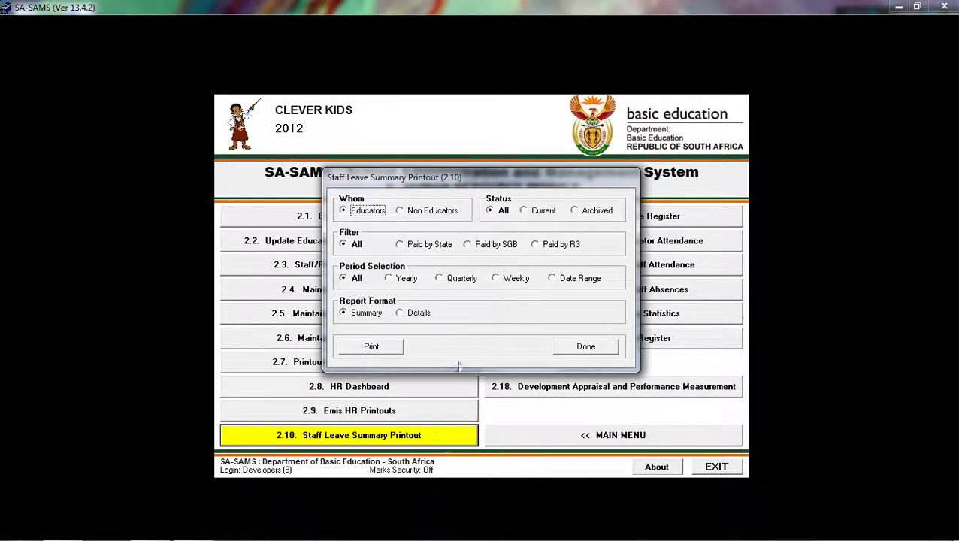
pyautogui.moveTo(466, 184); pyautogui.dragTo(465, 149)
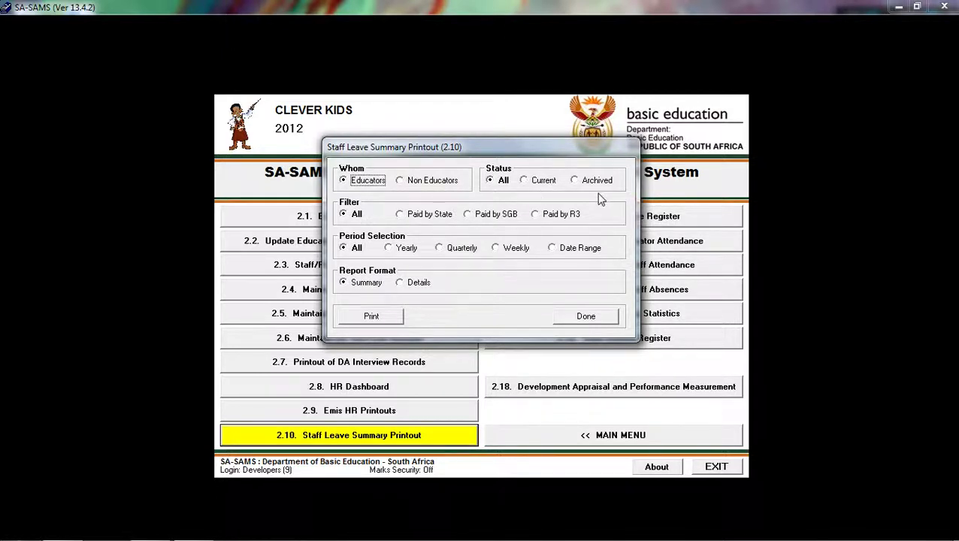
pyautogui.click(543, 181)
pyautogui.click(572, 227)
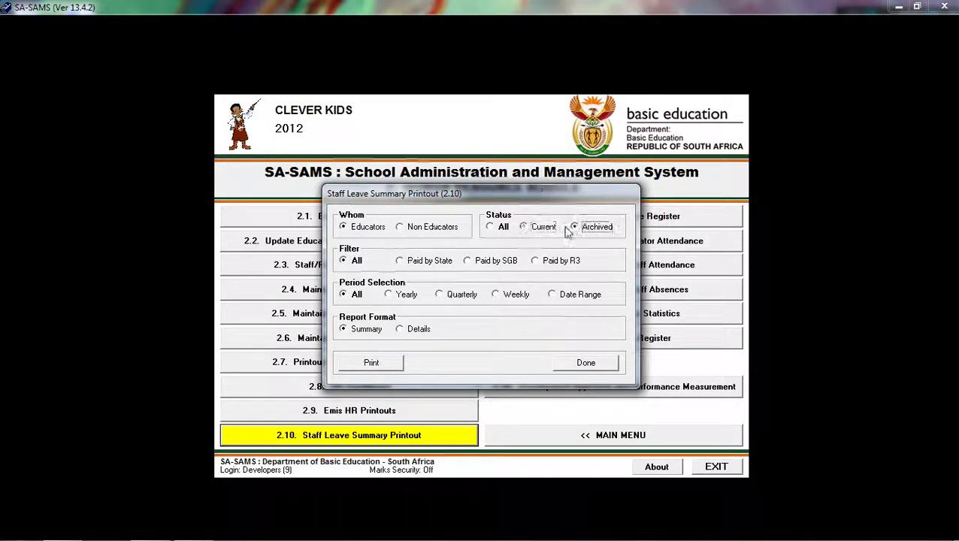
pyautogui.click(499, 227)
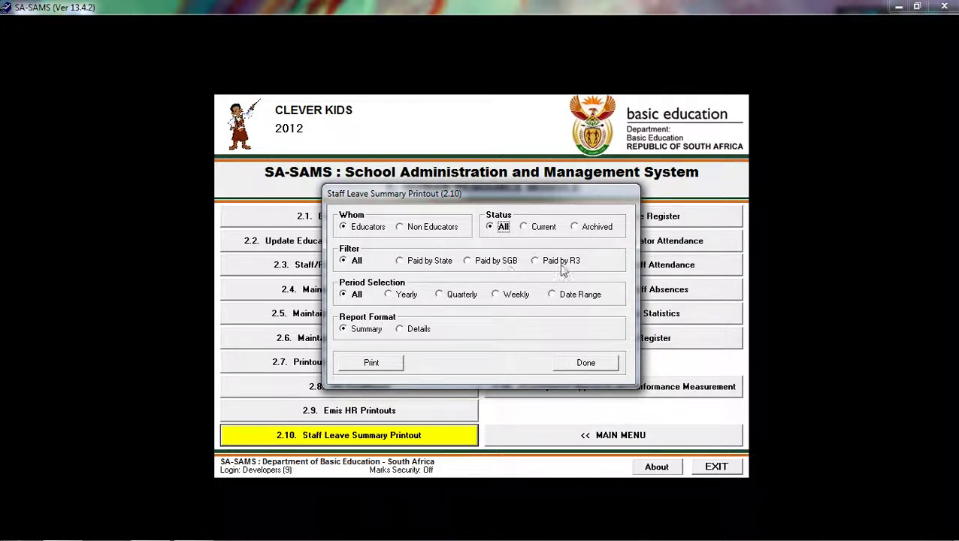
pyautogui.click(538, 269)
pyautogui.click(467, 260)
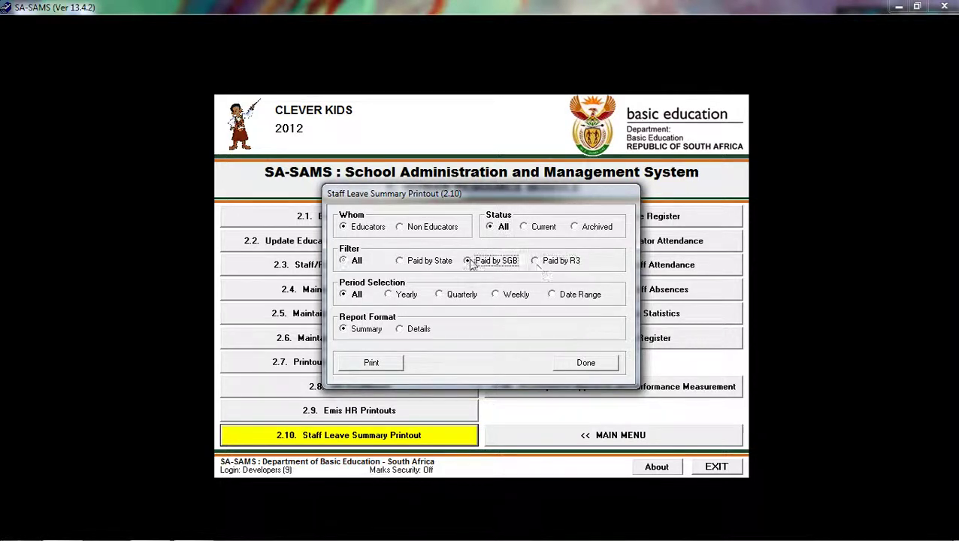
pyautogui.click(402, 261)
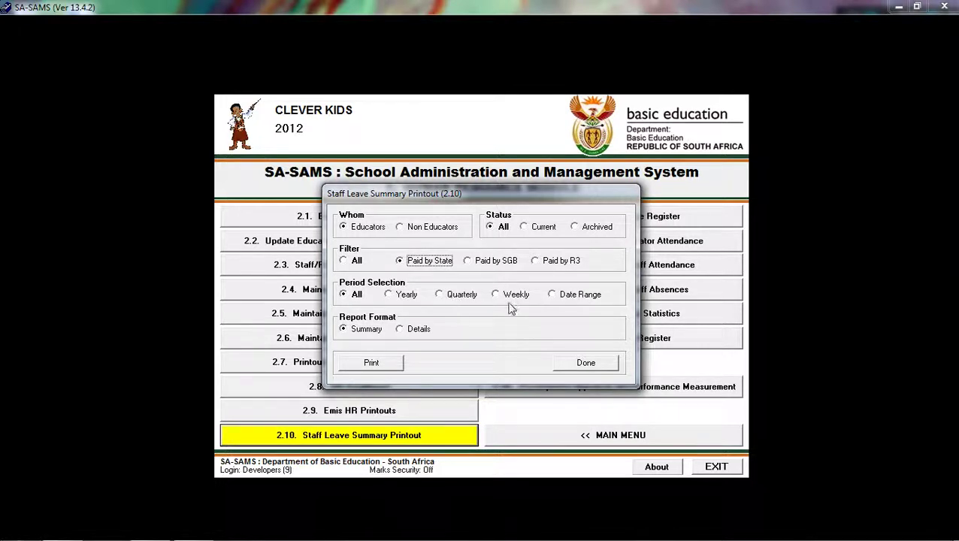
# - Set the leave summary's period to Date Range and its report format to Details, and close the options
pyautogui.click(569, 295)
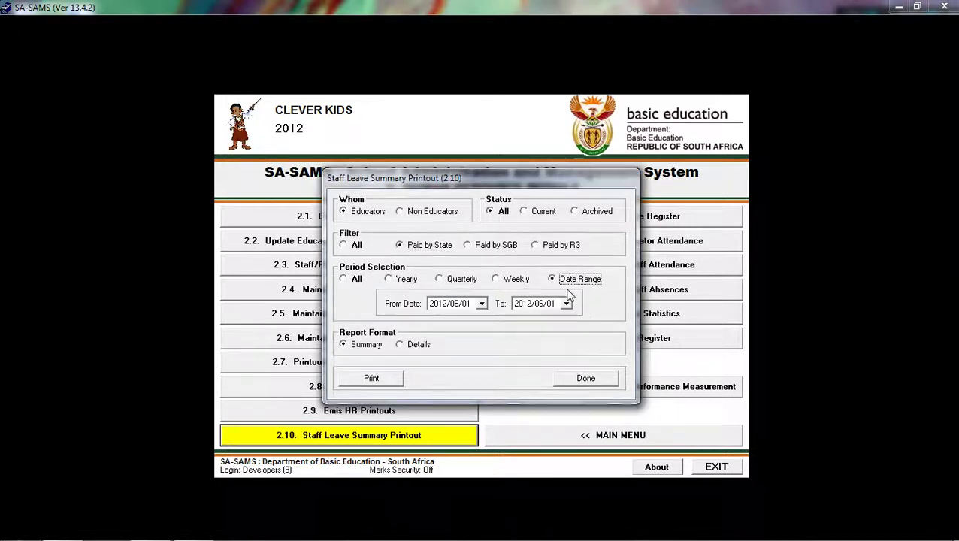
pyautogui.click(440, 303)
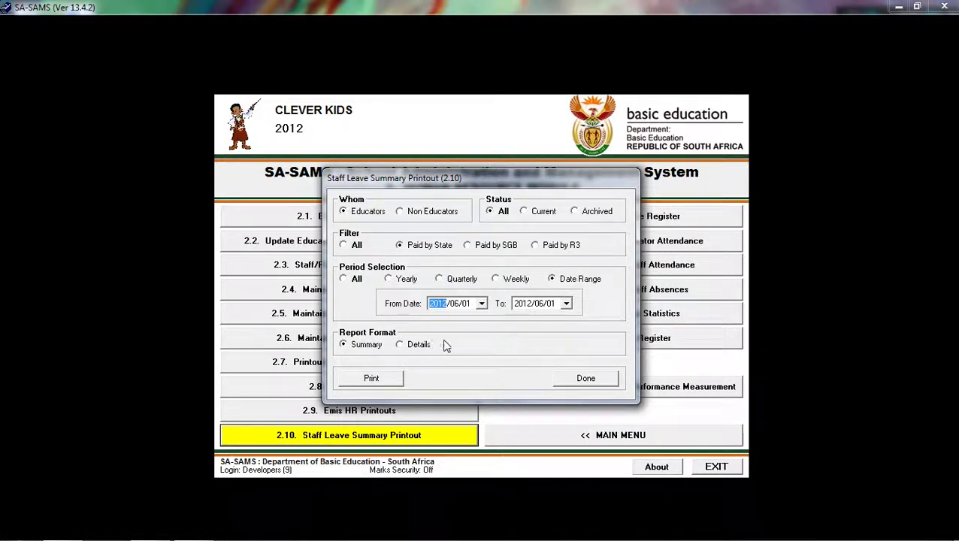
pyautogui.click(401, 345)
pyautogui.click(577, 379)
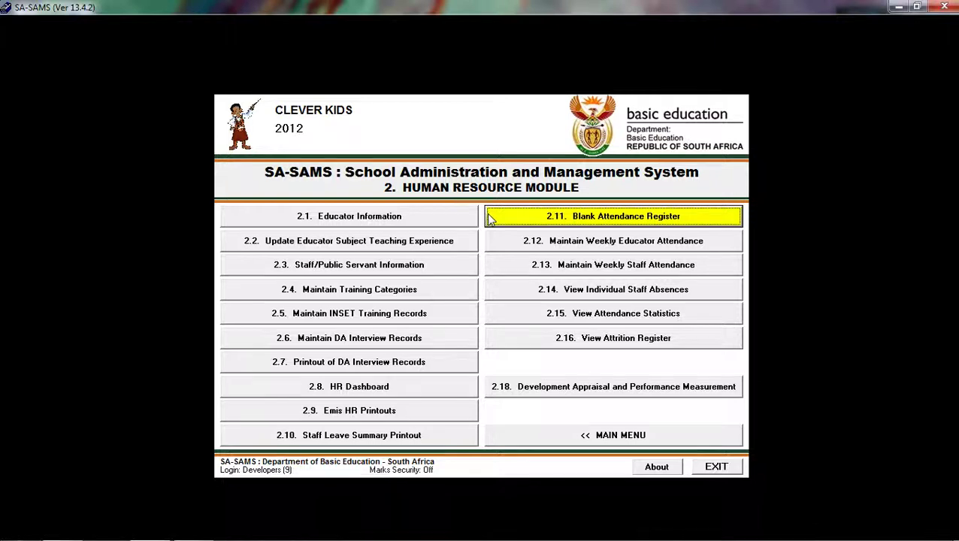
# - Open the Blank Attendance Register options and select March as the register month
pyautogui.click(697, 217)
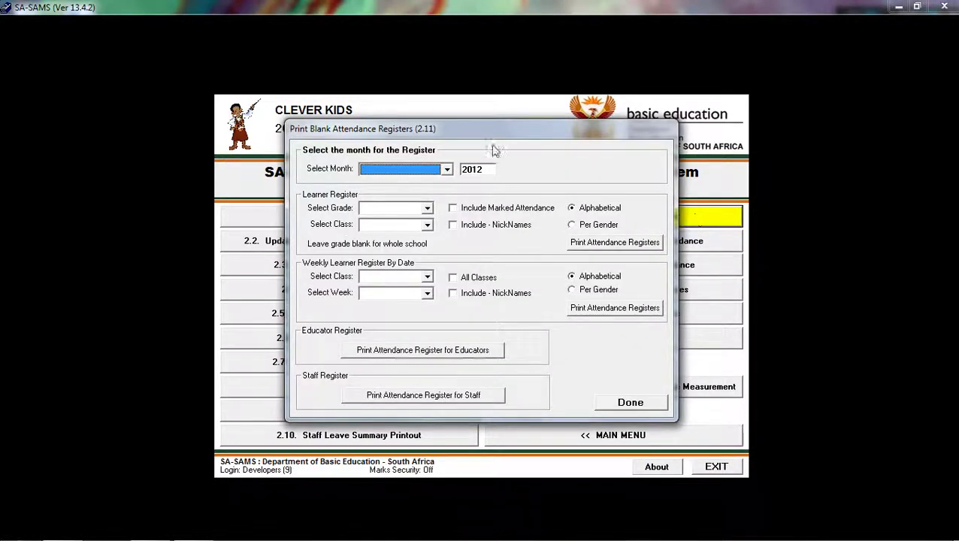
pyautogui.click(436, 172)
pyautogui.click(435, 201)
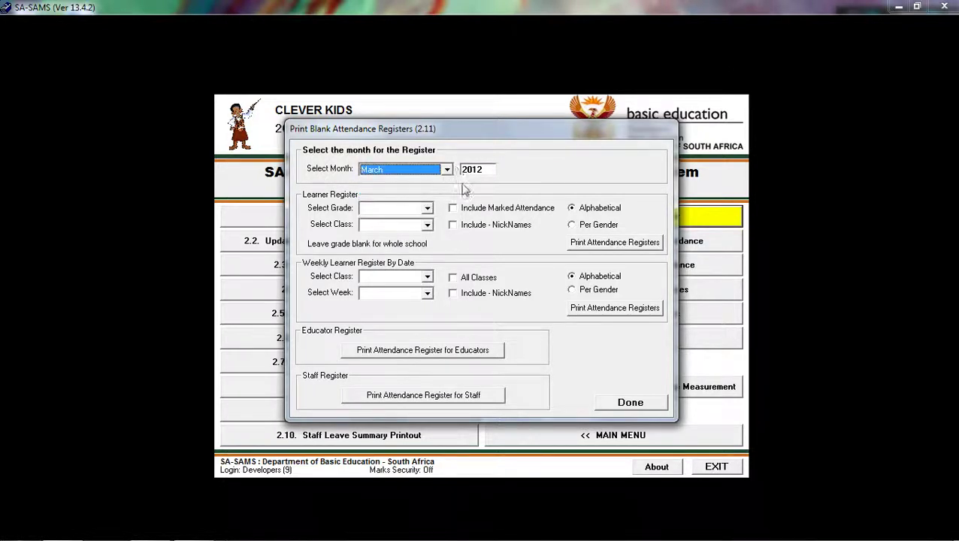
# - Set the learner register to class 10K, ordered per gender
pyautogui.click(427, 208)
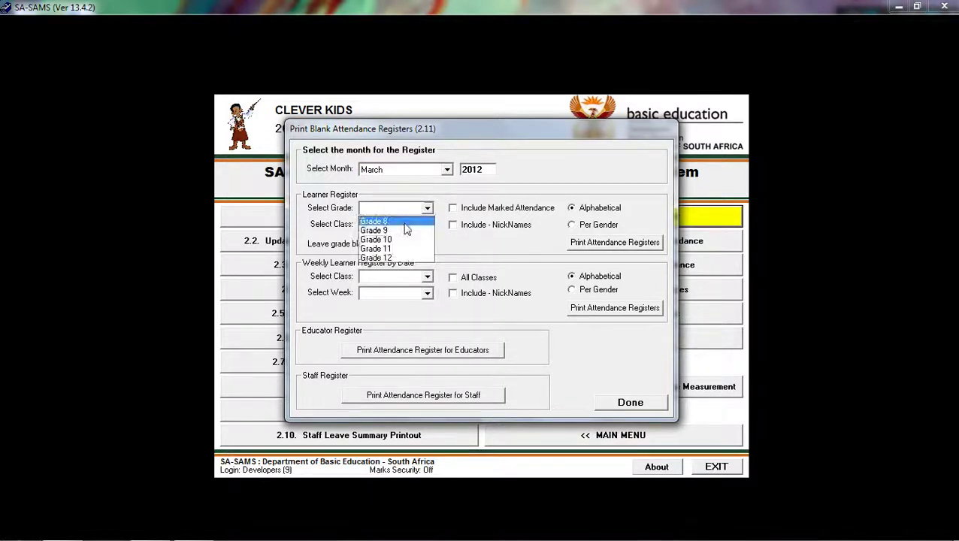
pyautogui.click(404, 222)
pyautogui.click(398, 225)
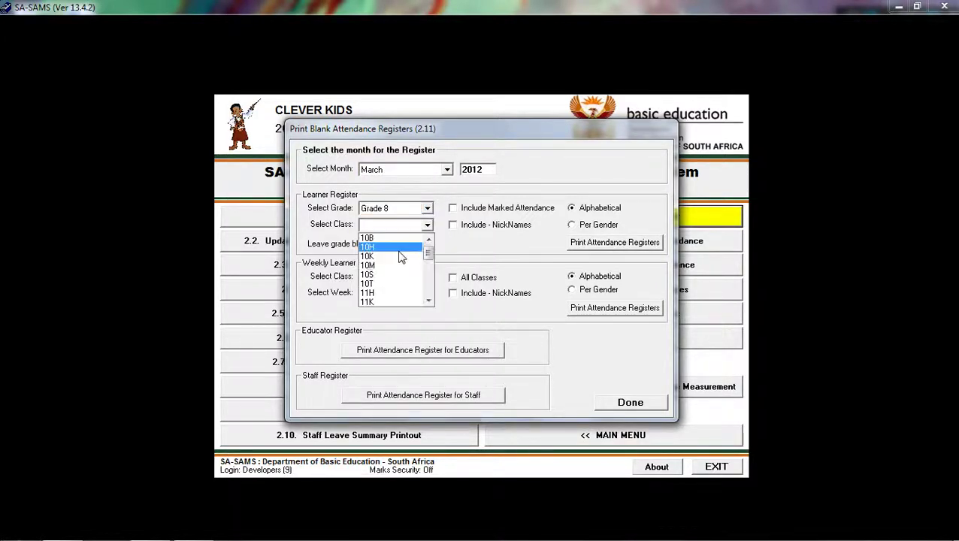
pyautogui.click(401, 257)
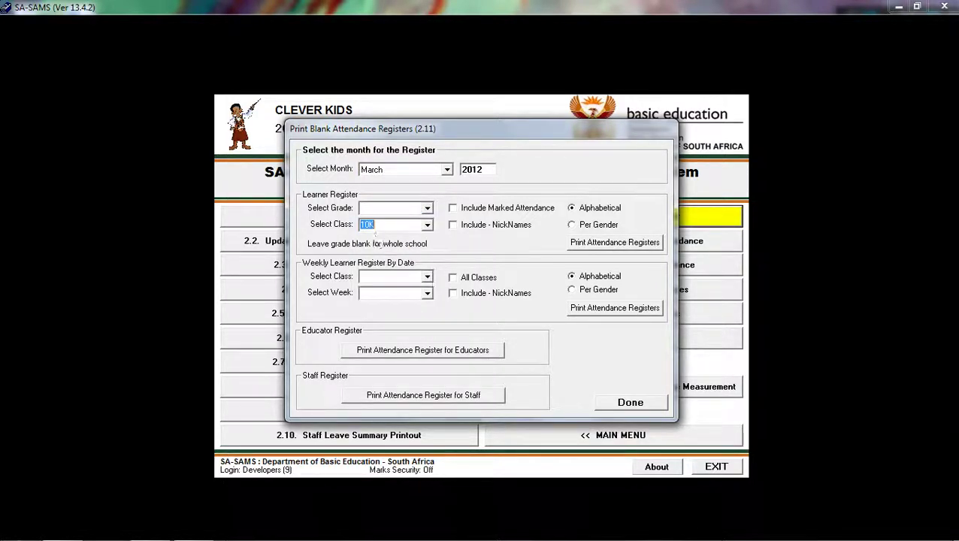
pyautogui.click(458, 210)
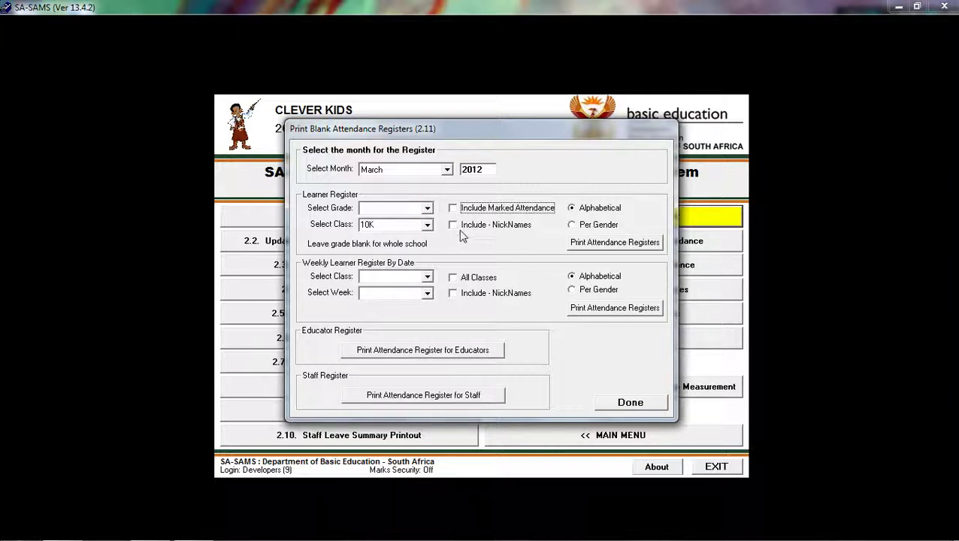
pyautogui.click(572, 227)
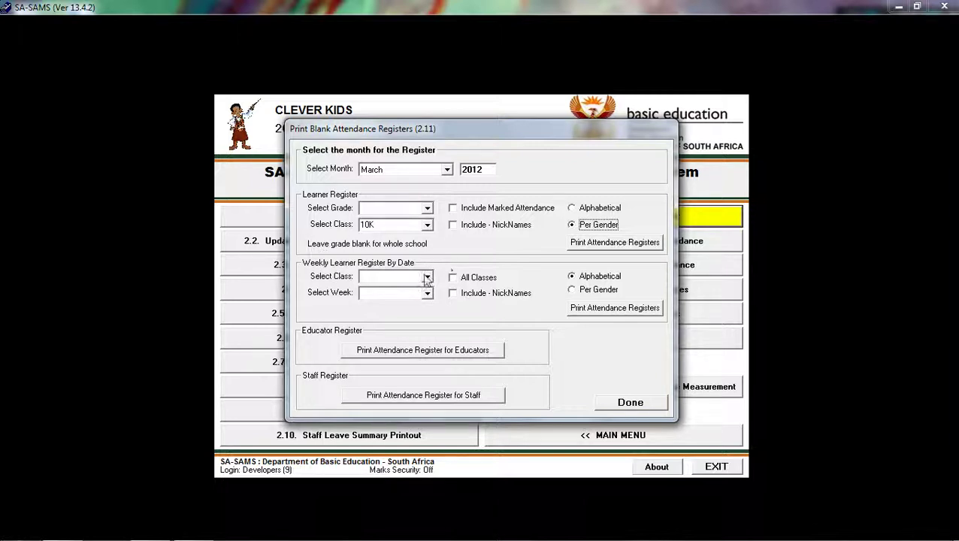
# - Set the weekly learner register to class 10H and the week 27/02 - 02/03
pyautogui.click(421, 279)
pyautogui.click(395, 299)
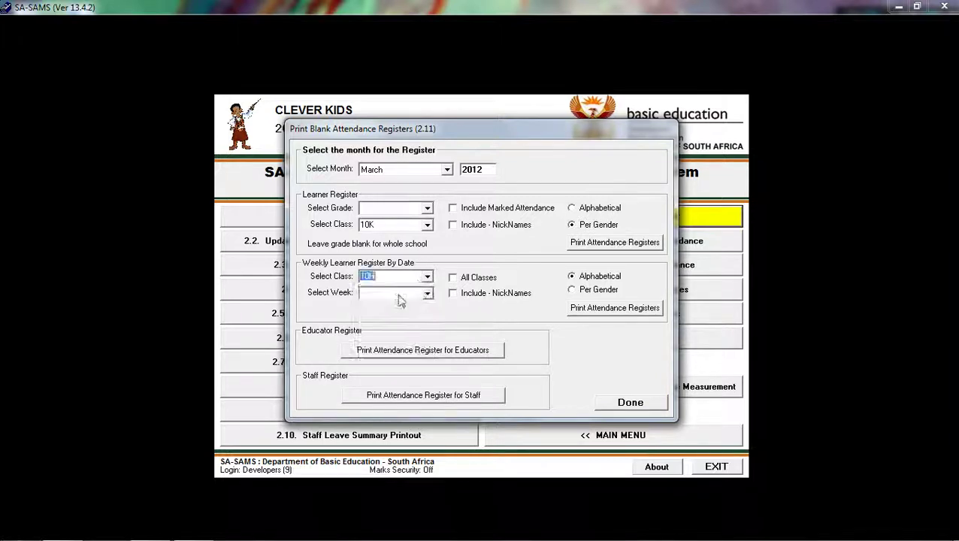
pyautogui.click(427, 294)
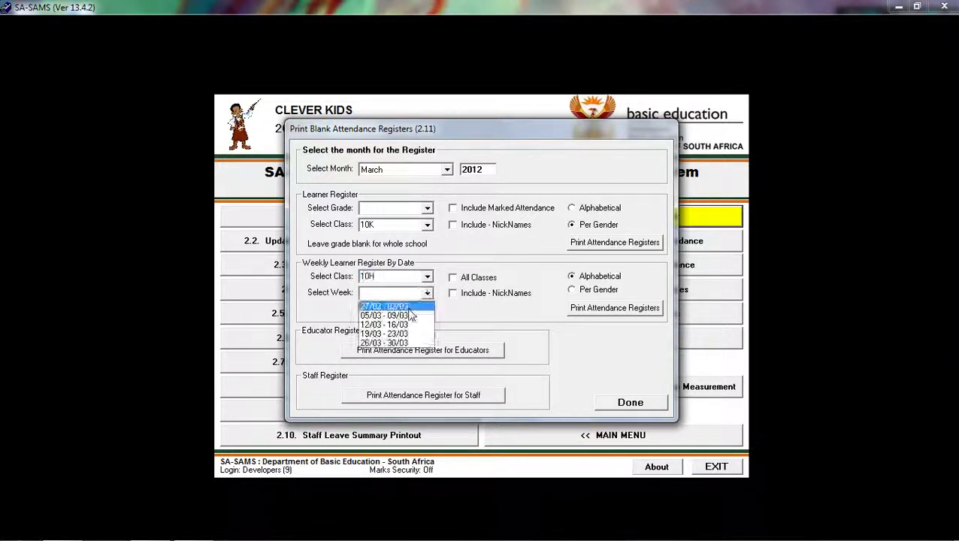
pyautogui.click(426, 310)
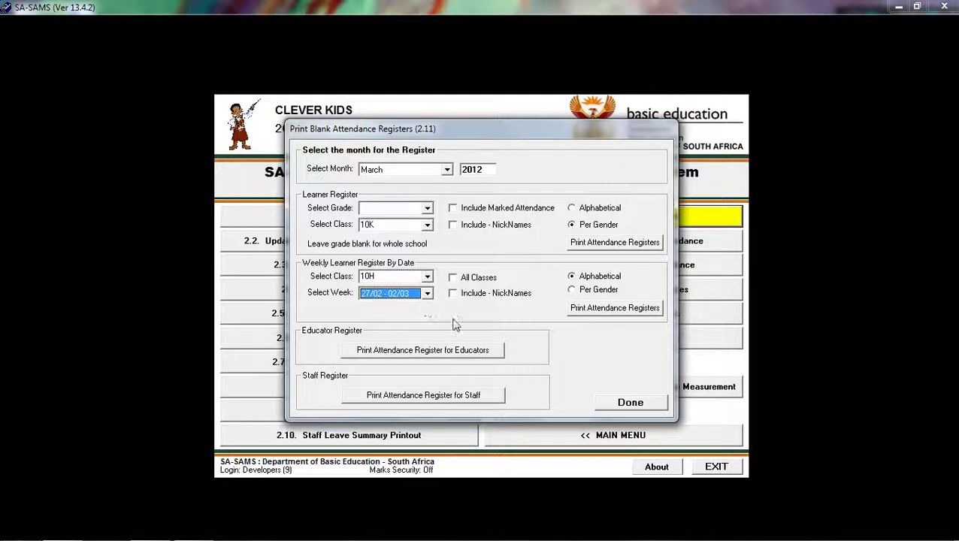
# - Switch the weekly learner register to class 10K without the All Classes option, and order it per gender
pyautogui.click(452, 278)
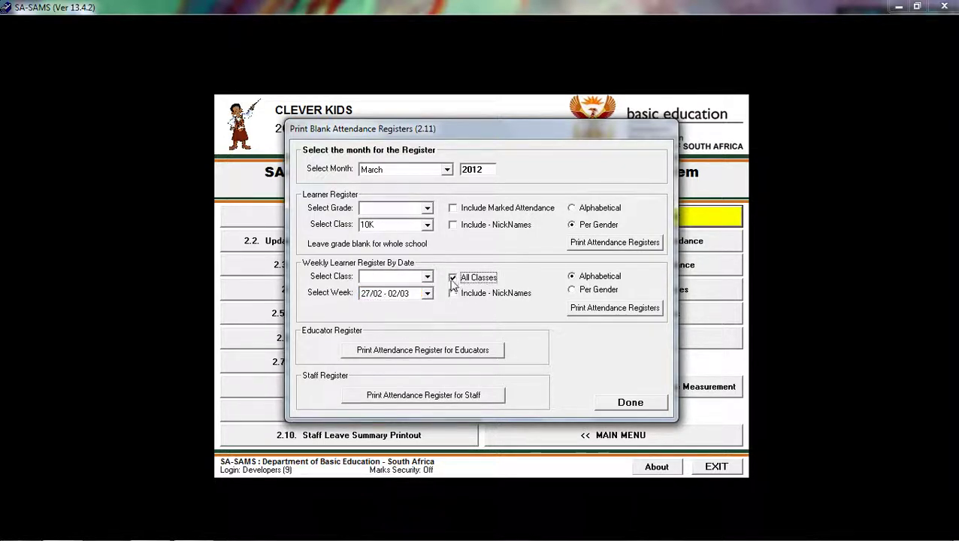
pyautogui.click(452, 279)
pyautogui.click(427, 277)
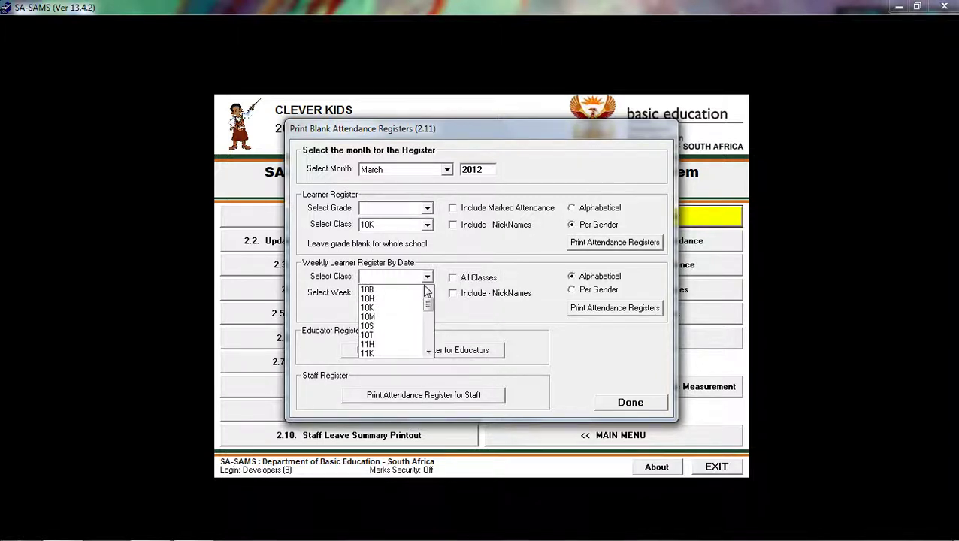
pyautogui.click(399, 309)
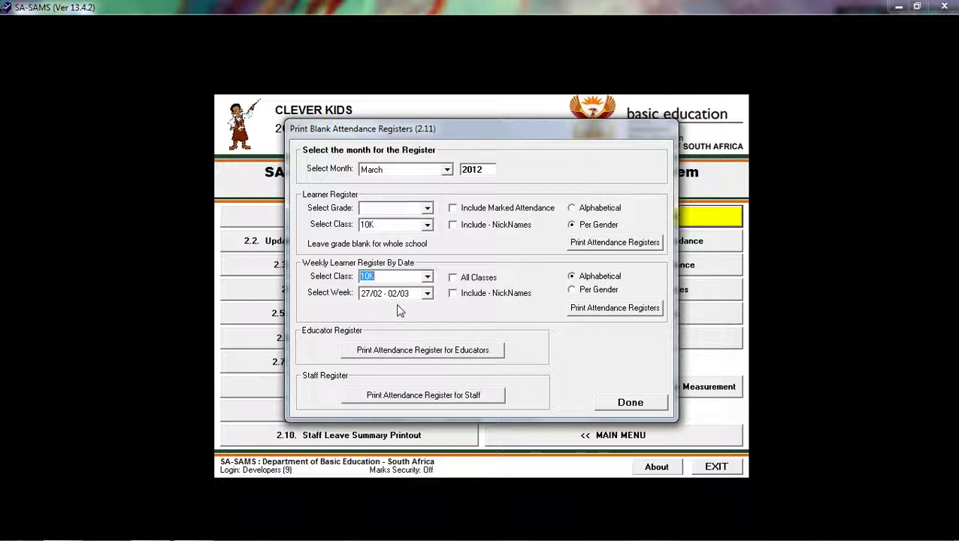
pyautogui.click(455, 298)
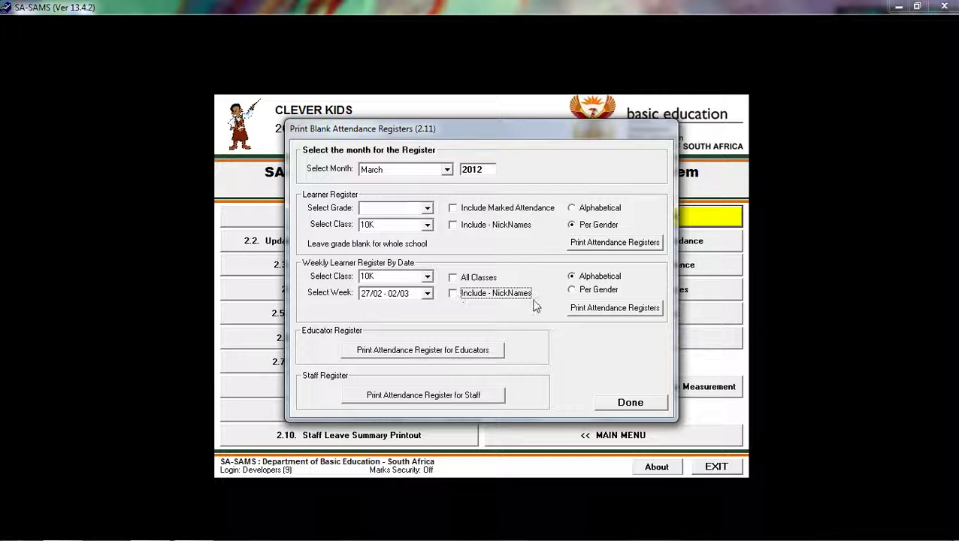
pyautogui.click(572, 278)
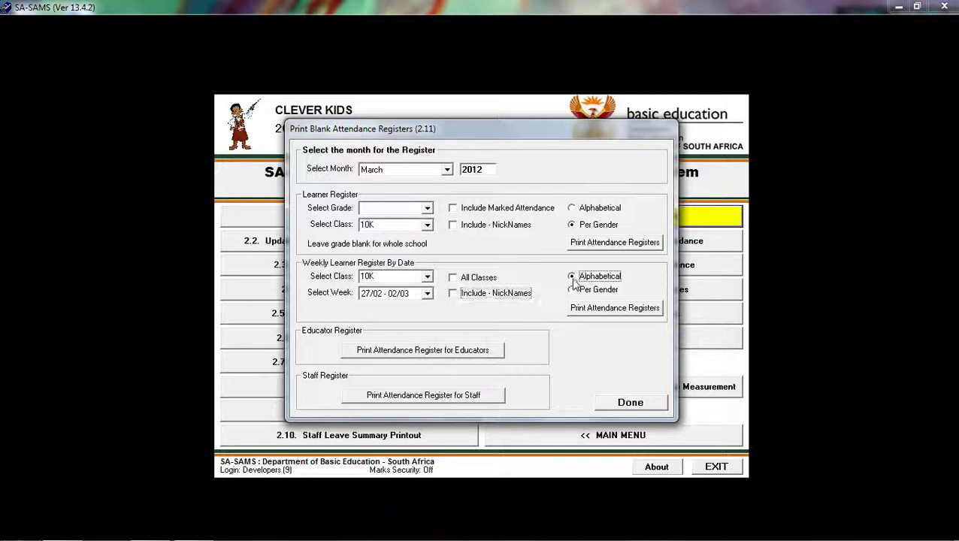
pyautogui.click(573, 290)
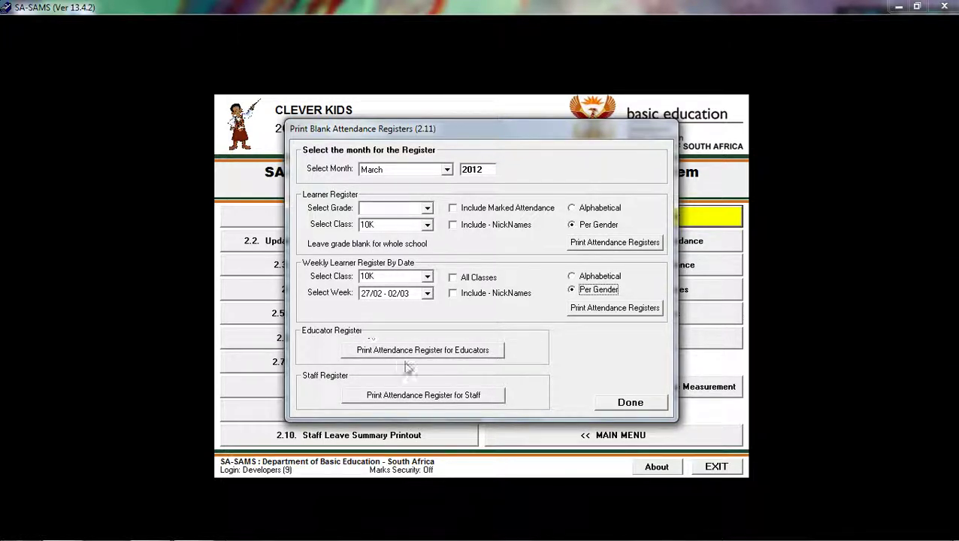
# - Preview the educators' blank attendance register on landscape A4 and close the report
pyautogui.click(474, 357)
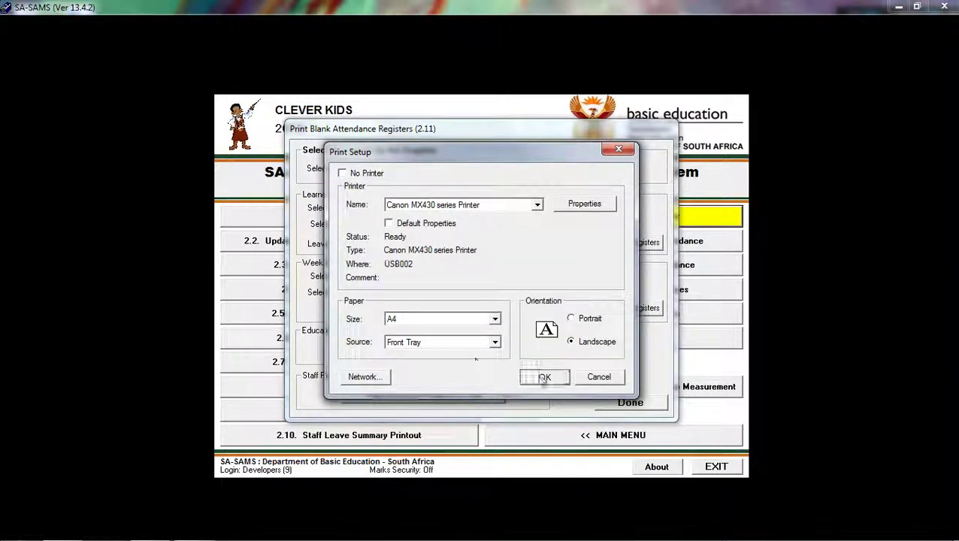
pyautogui.click(543, 377)
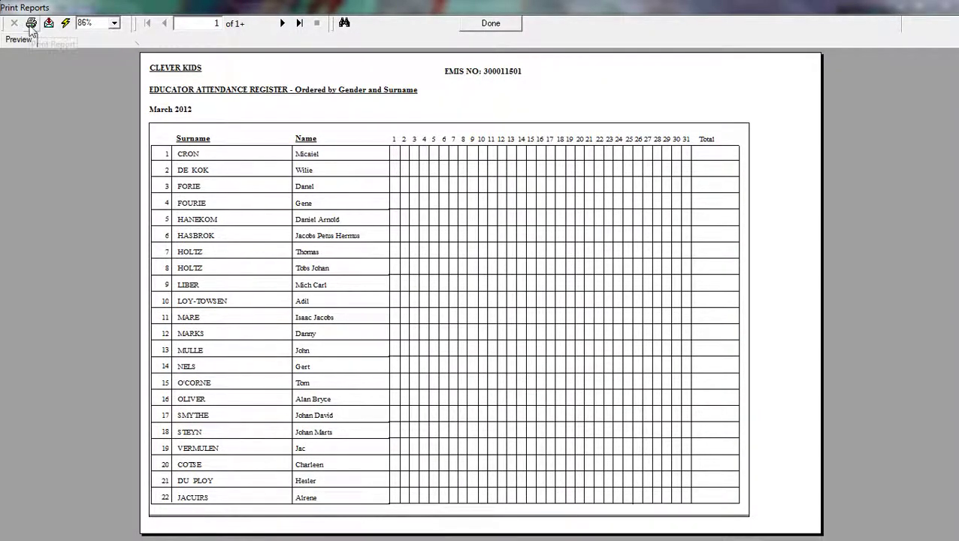
pyautogui.click(488, 24)
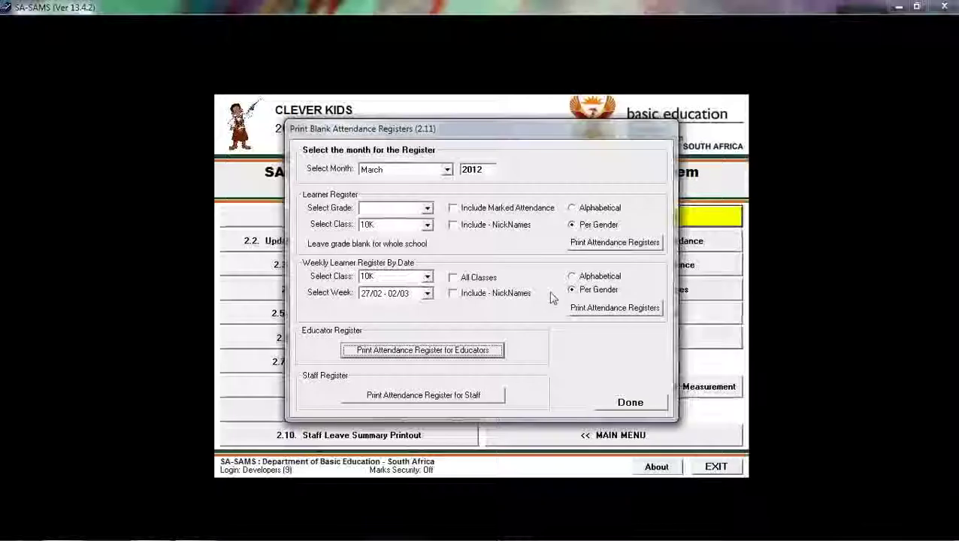
# - Preview the staff blank attendance register on landscape A4 at 100% zoom, and close the report and the register options
pyautogui.click(480, 395)
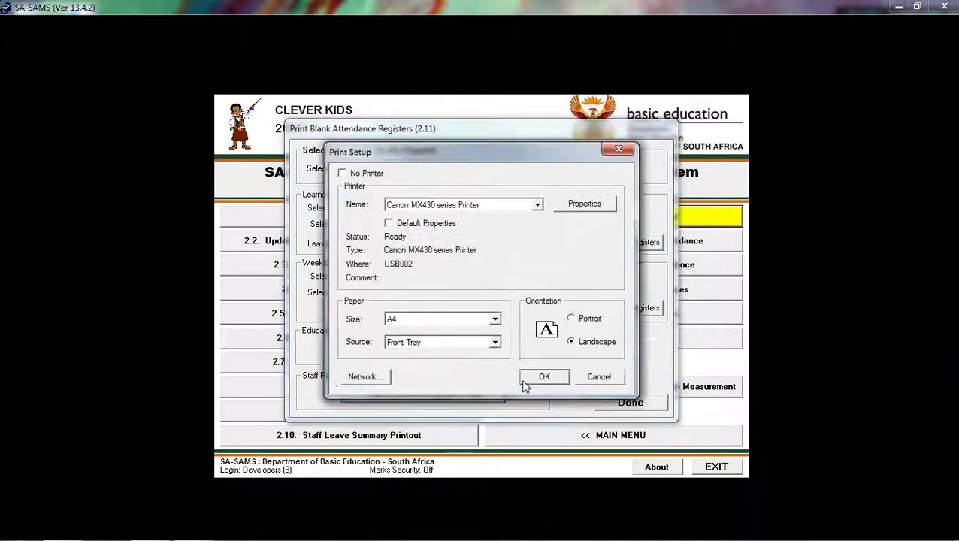
pyautogui.click(543, 377)
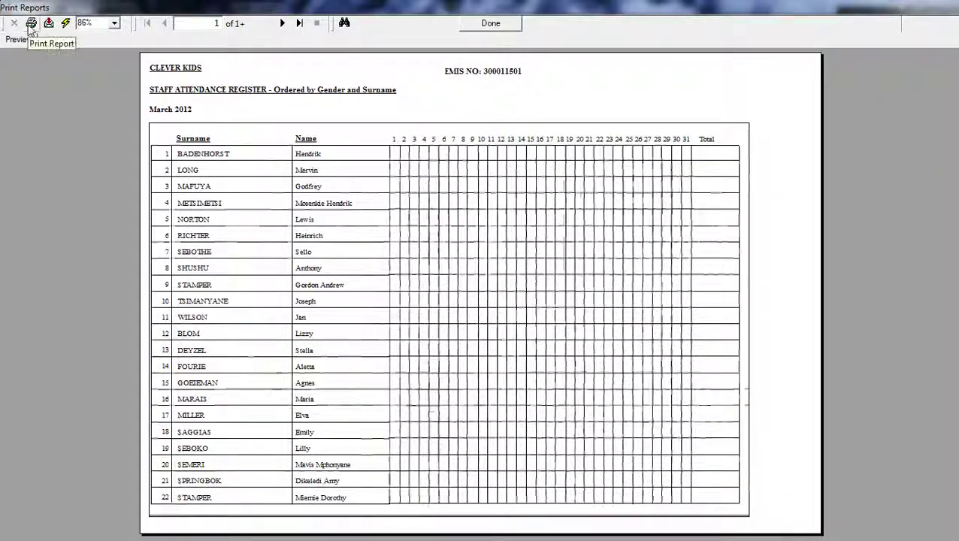
pyautogui.click(114, 23)
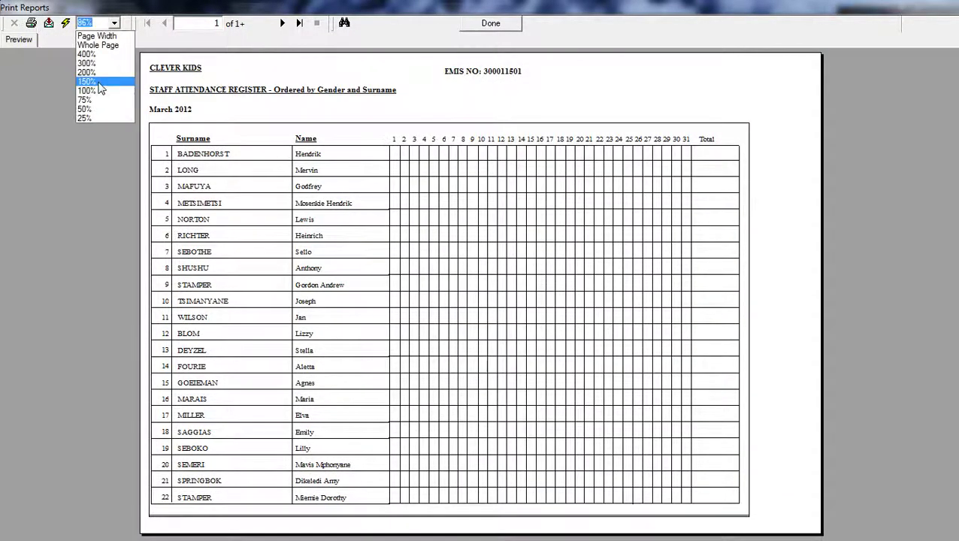
pyautogui.click(101, 90)
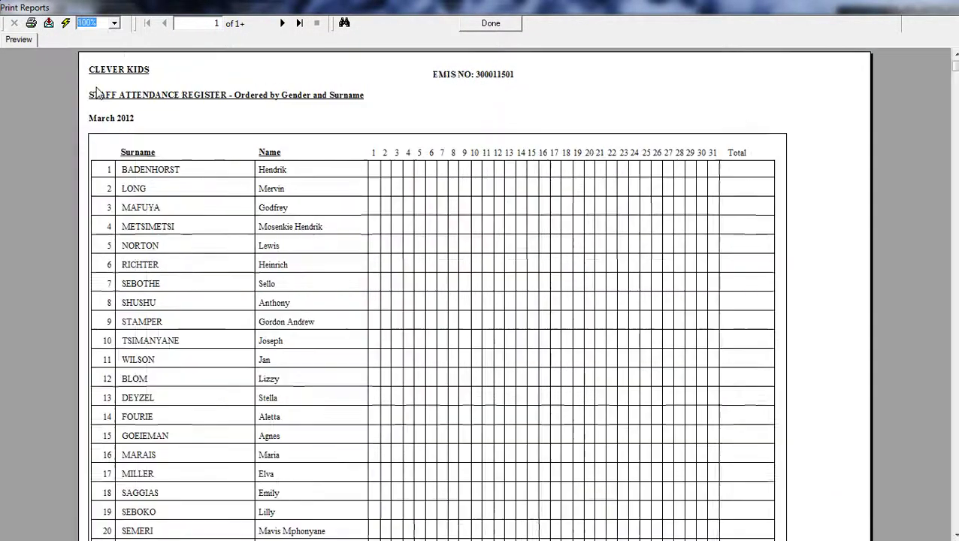
pyautogui.click(509, 26)
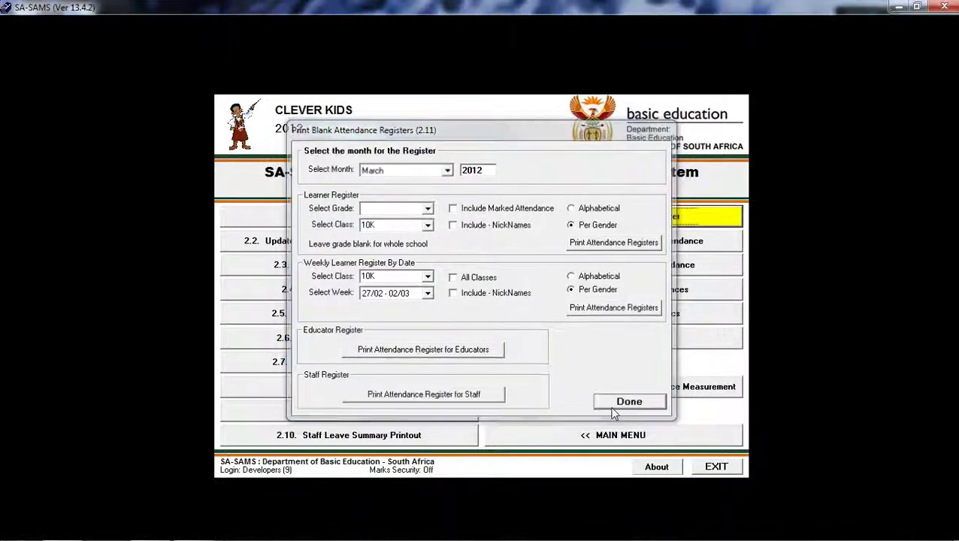
pyautogui.click(624, 401)
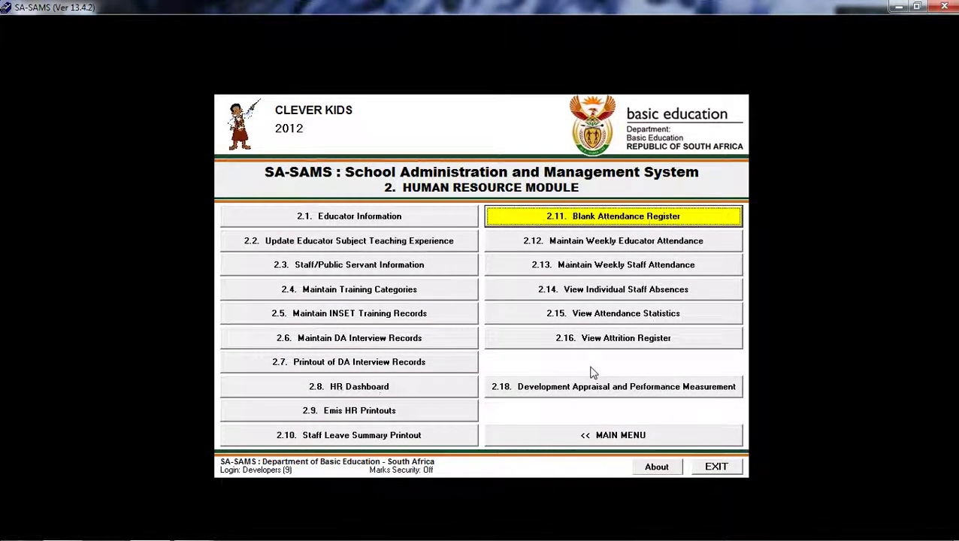